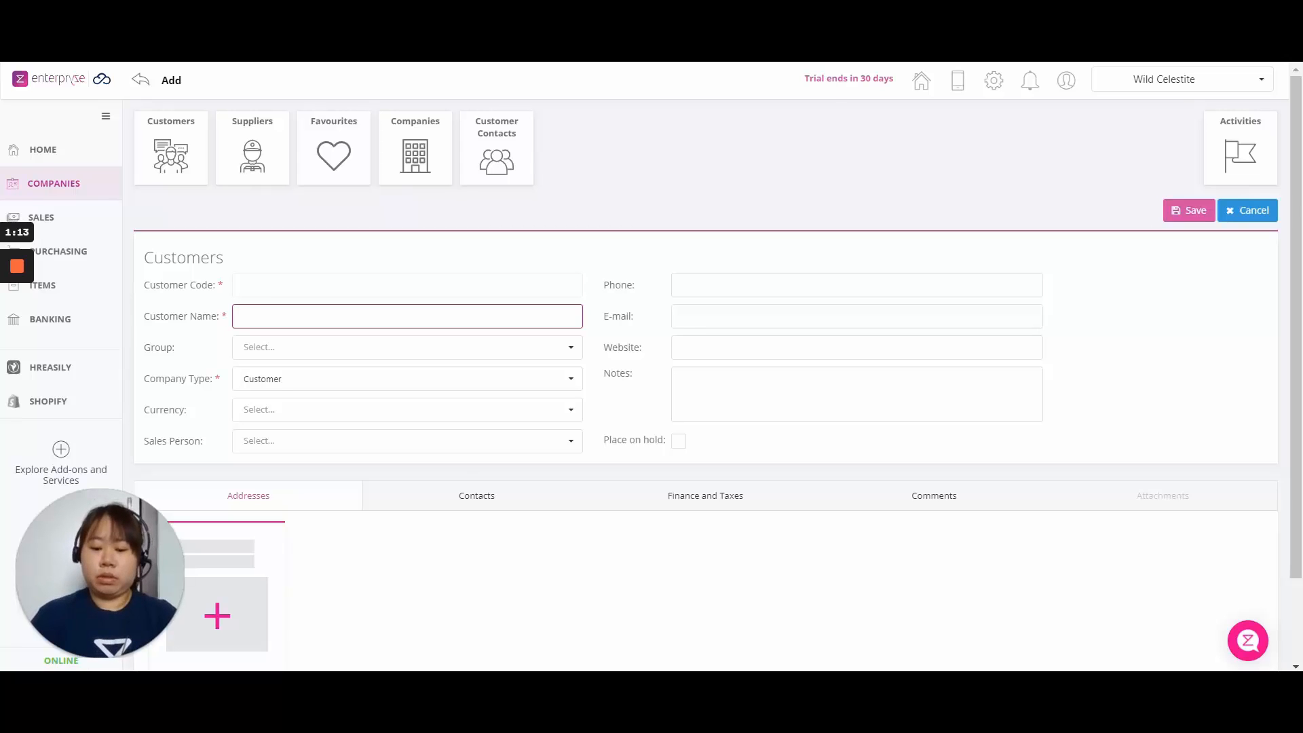
Enter customer name 'NTUC Fairprice', group Customers, and the customer's phone number.
type("NTU")
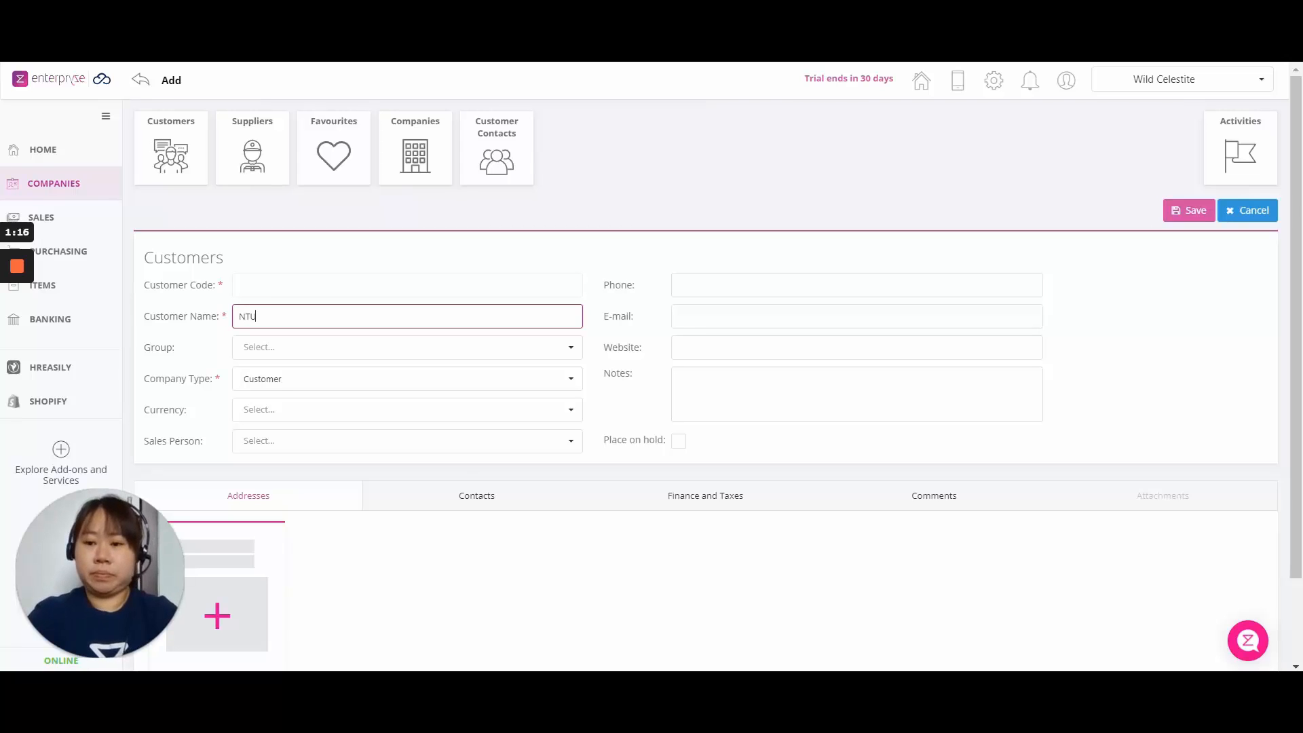
type("C Fairprice")
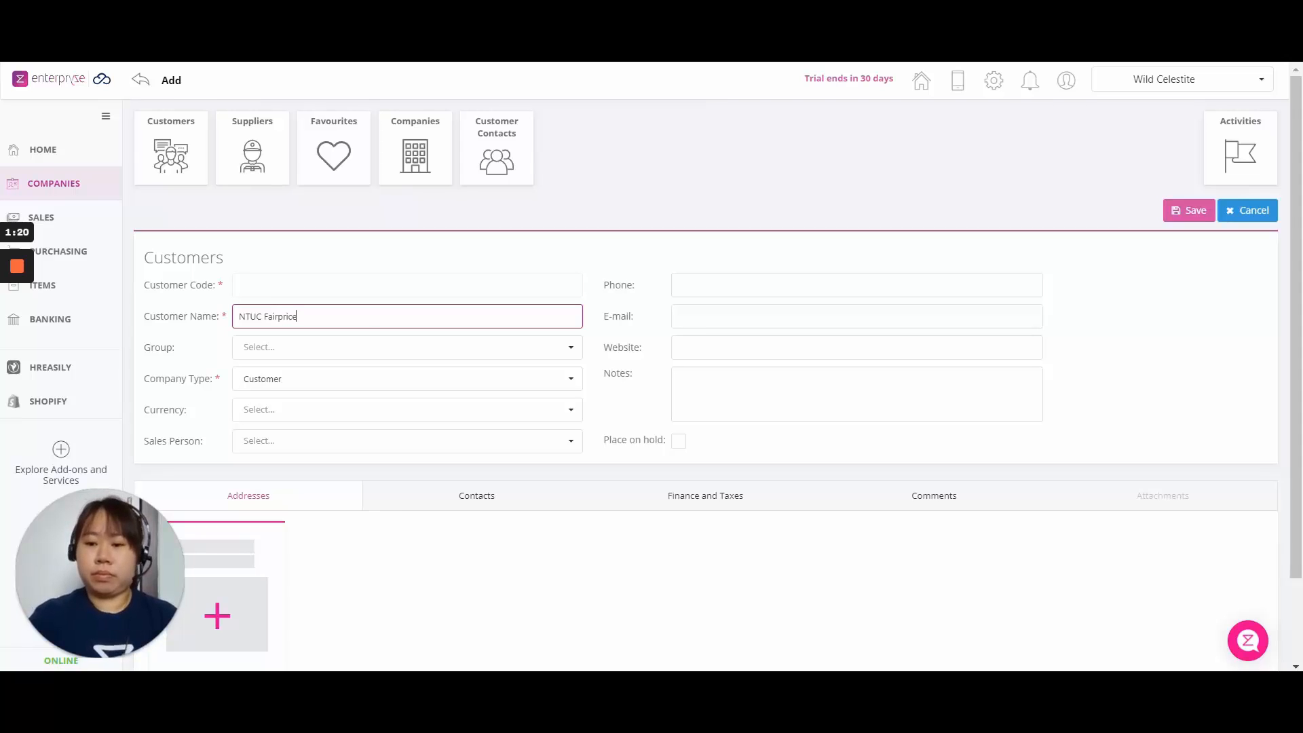
left_click(373, 348)
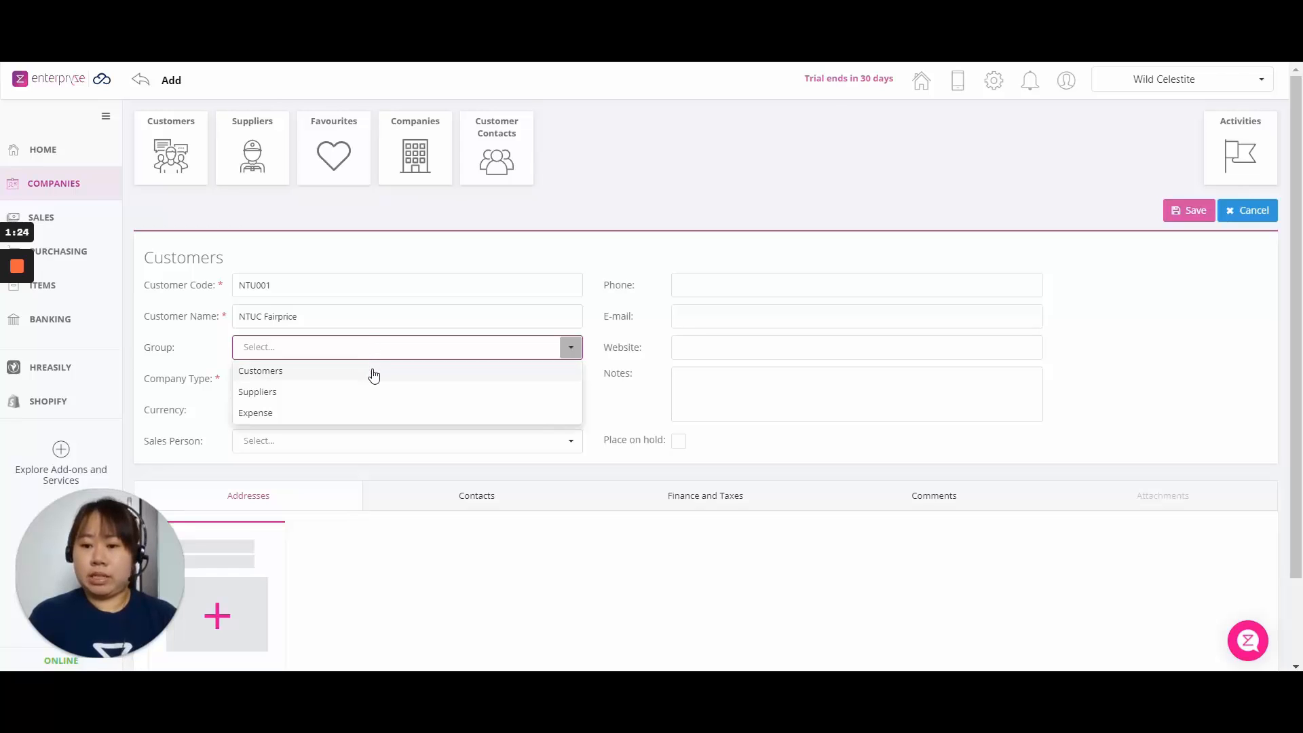
left_click(373, 371)
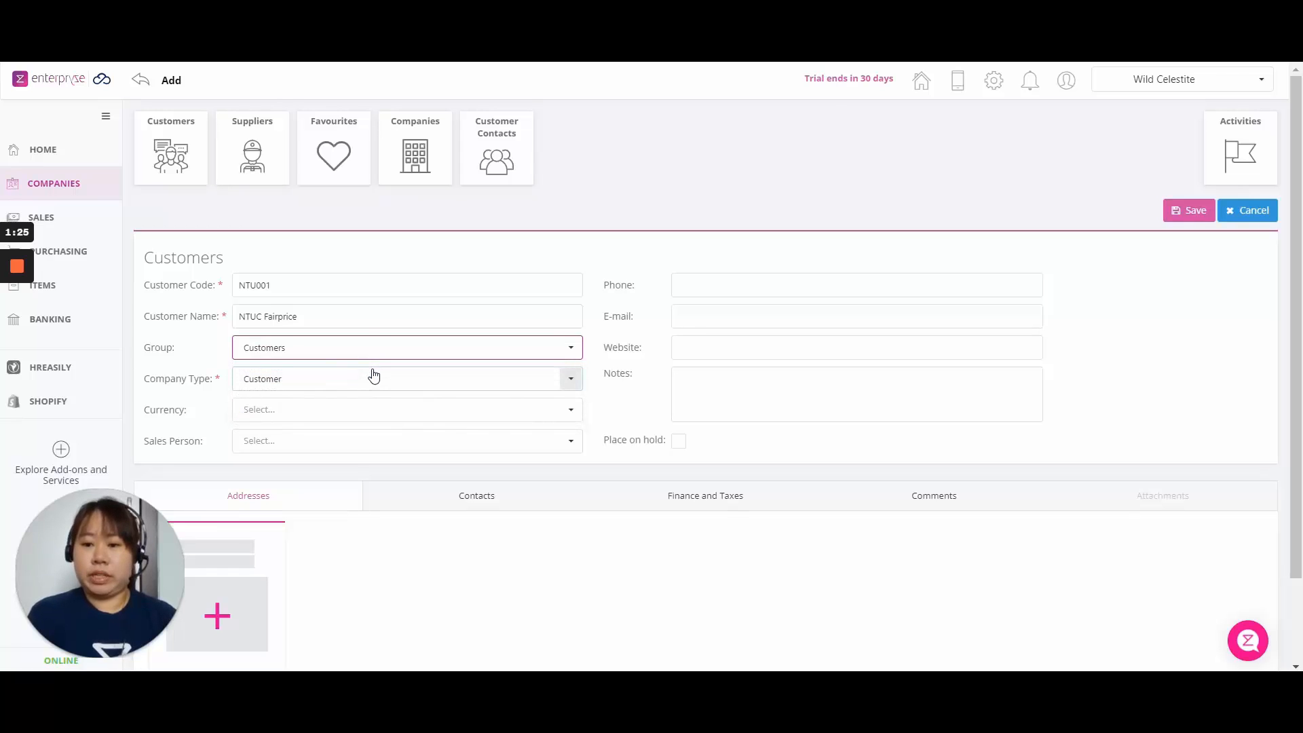
left_click(665, 288)
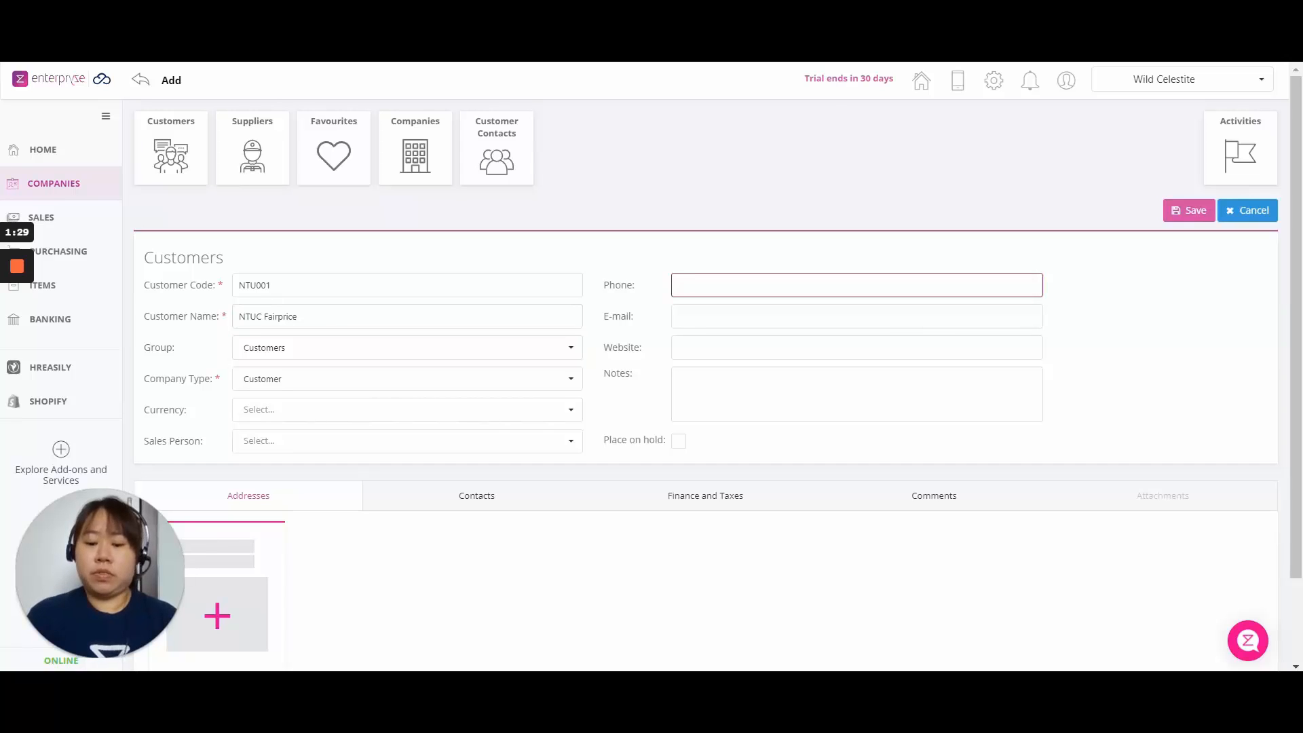
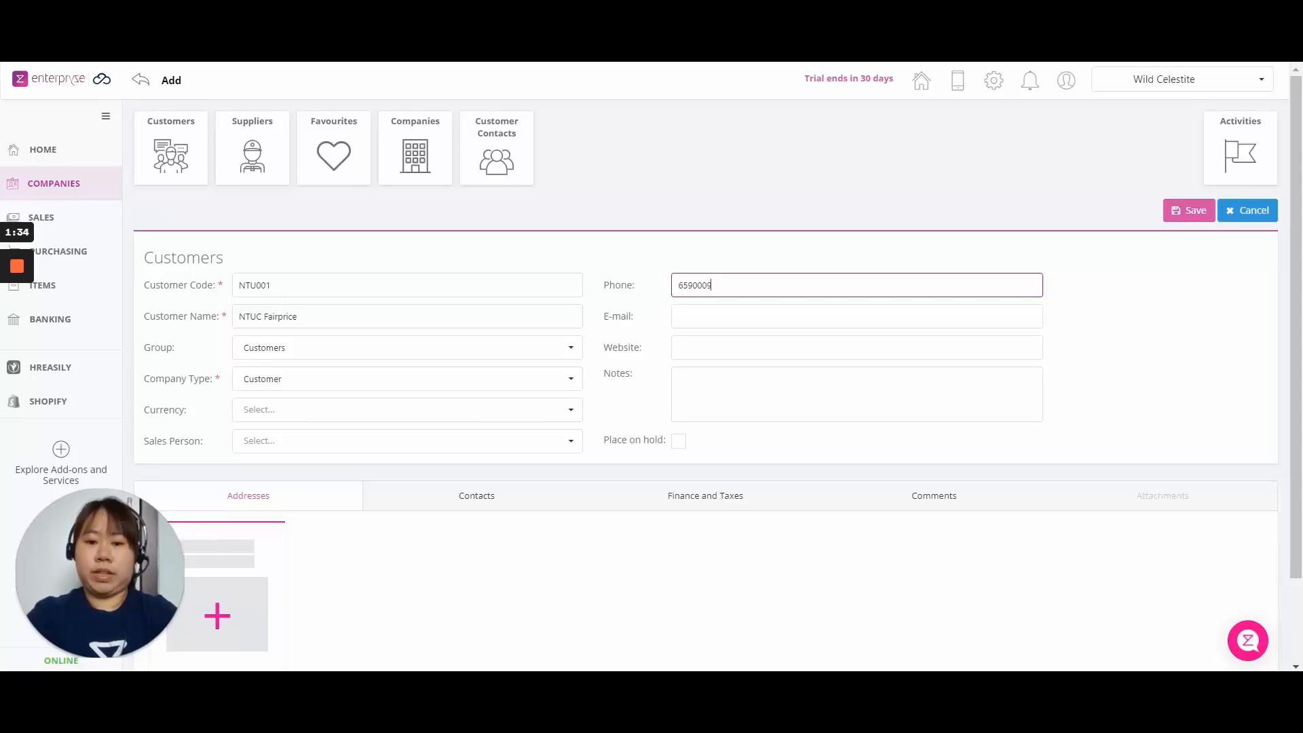
key("Tab")
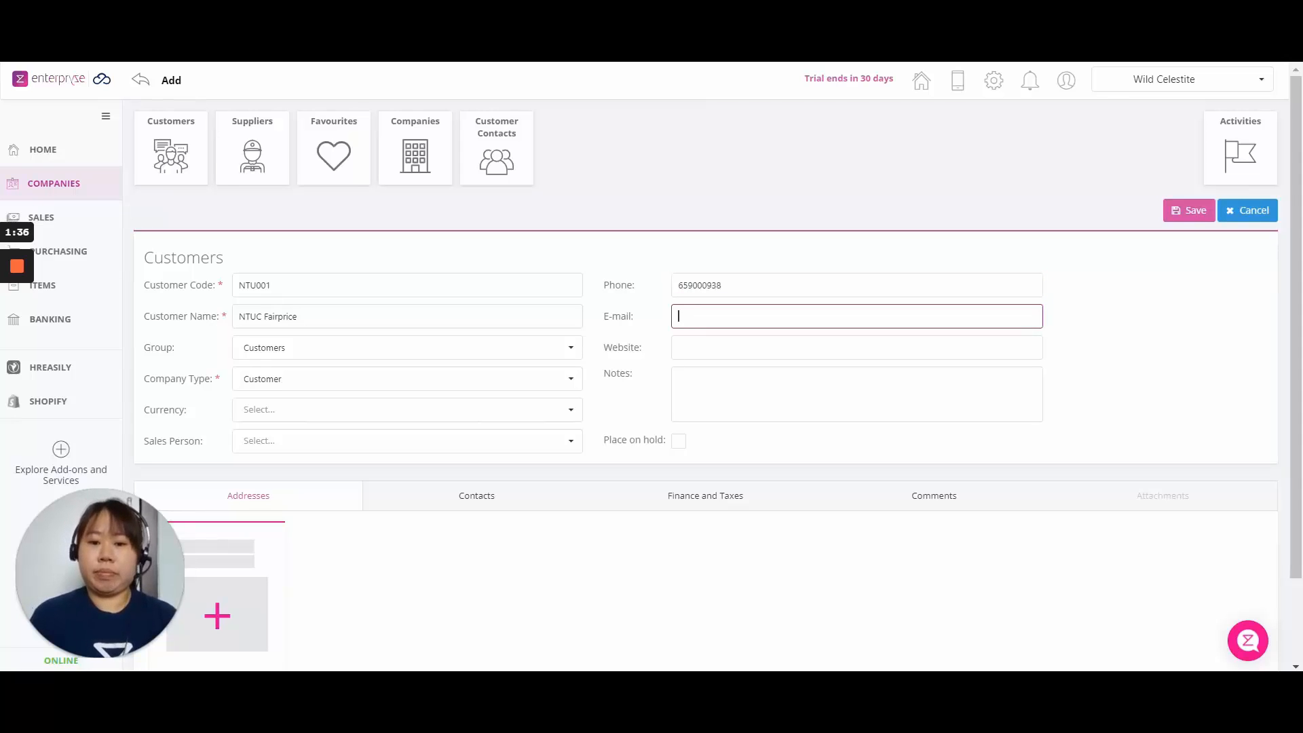
Set the customer's currency to Singapore Dollar.
left_click(534, 408)
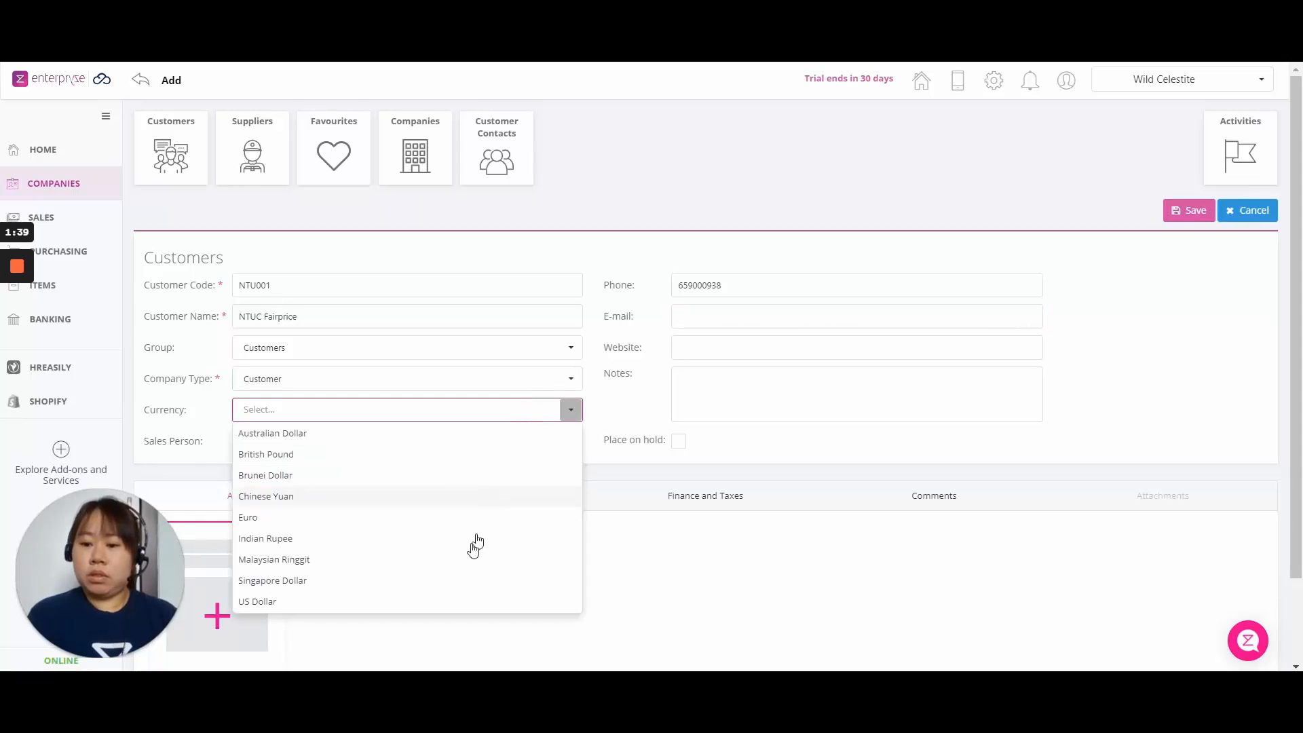
left_click(468, 582)
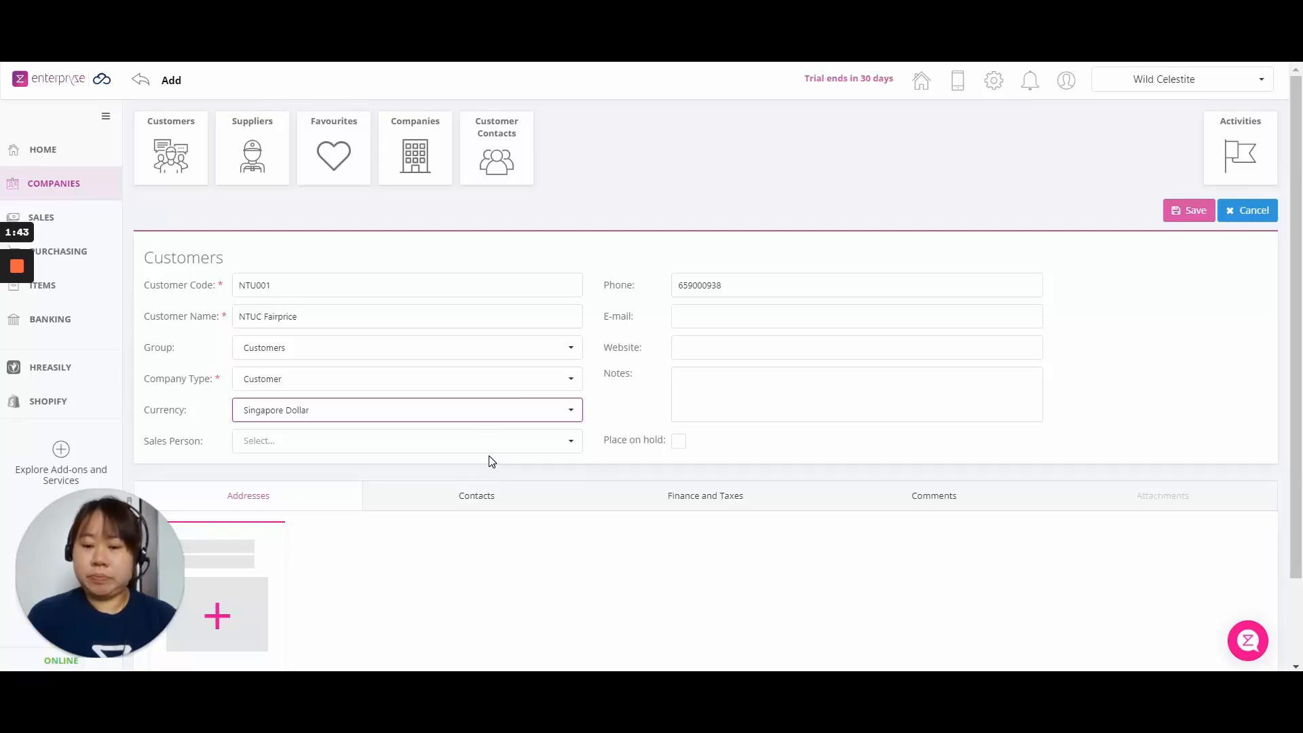
left_click(492, 461)
scroll(491, 460, "down", 2)
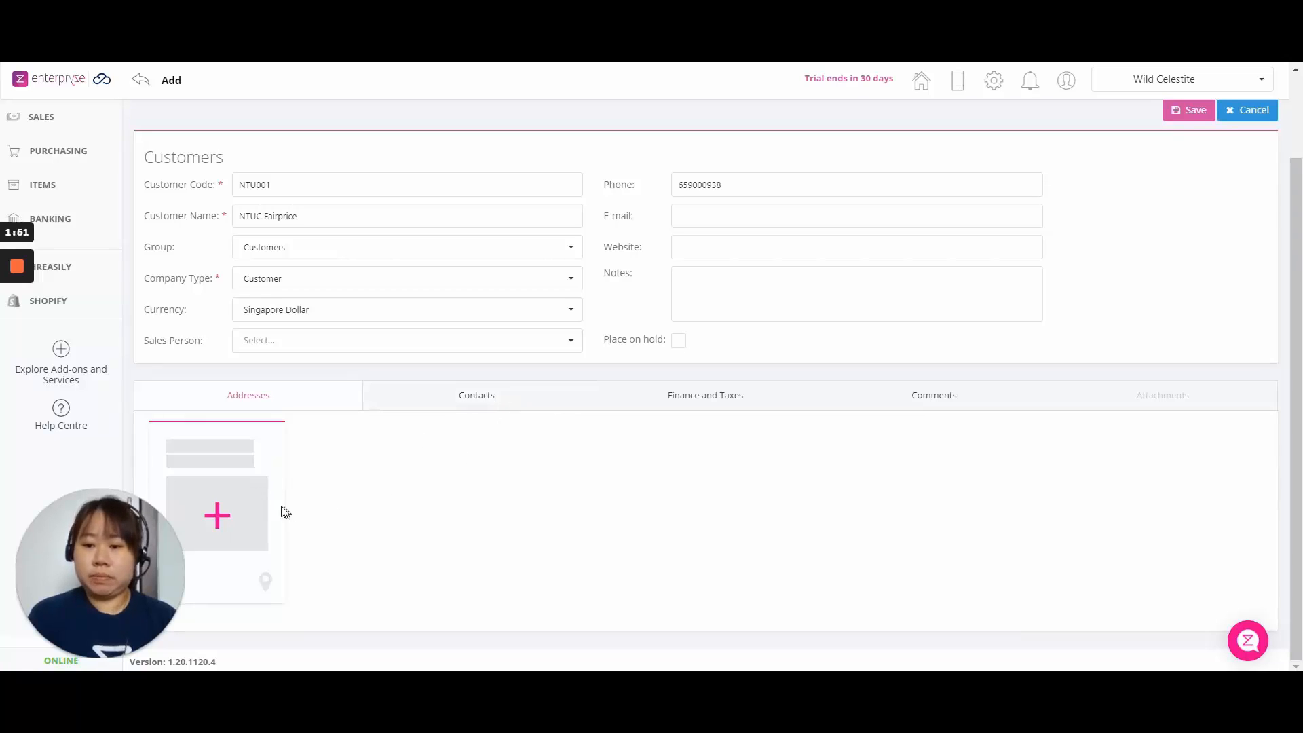
left_click(241, 513)
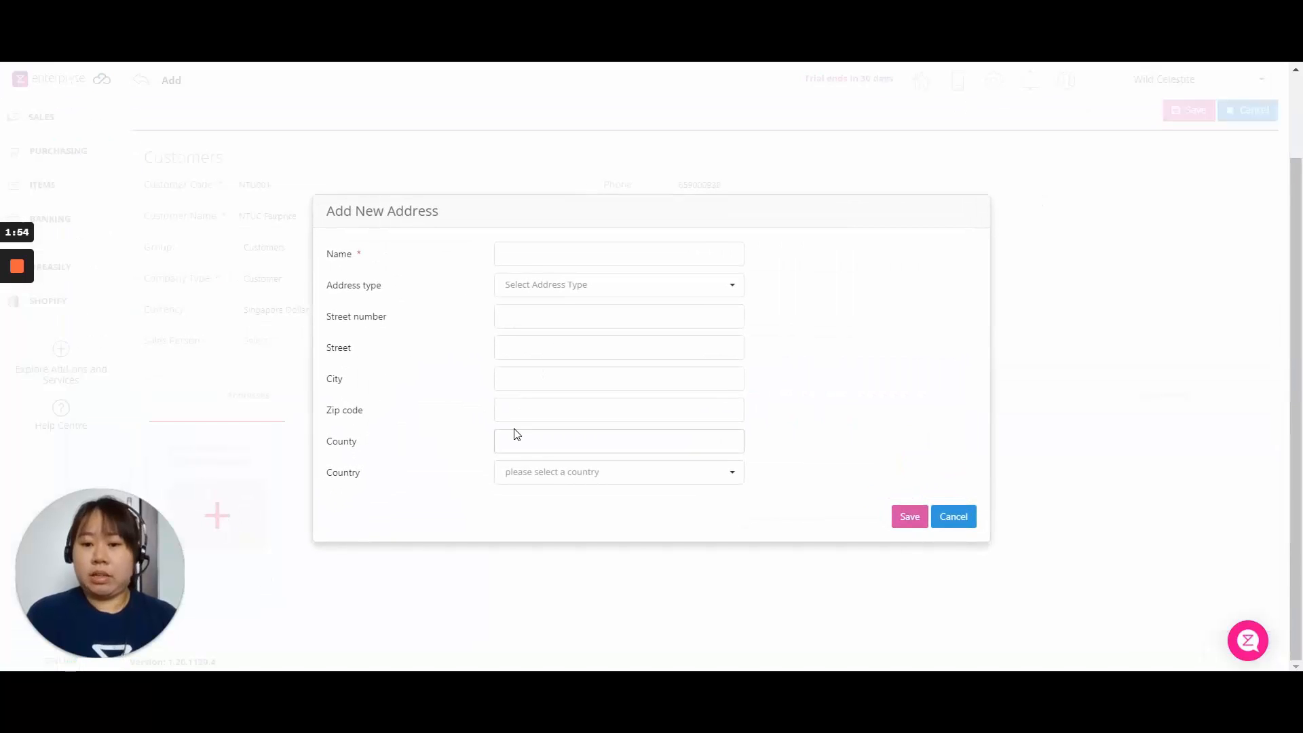
left_click(731, 284)
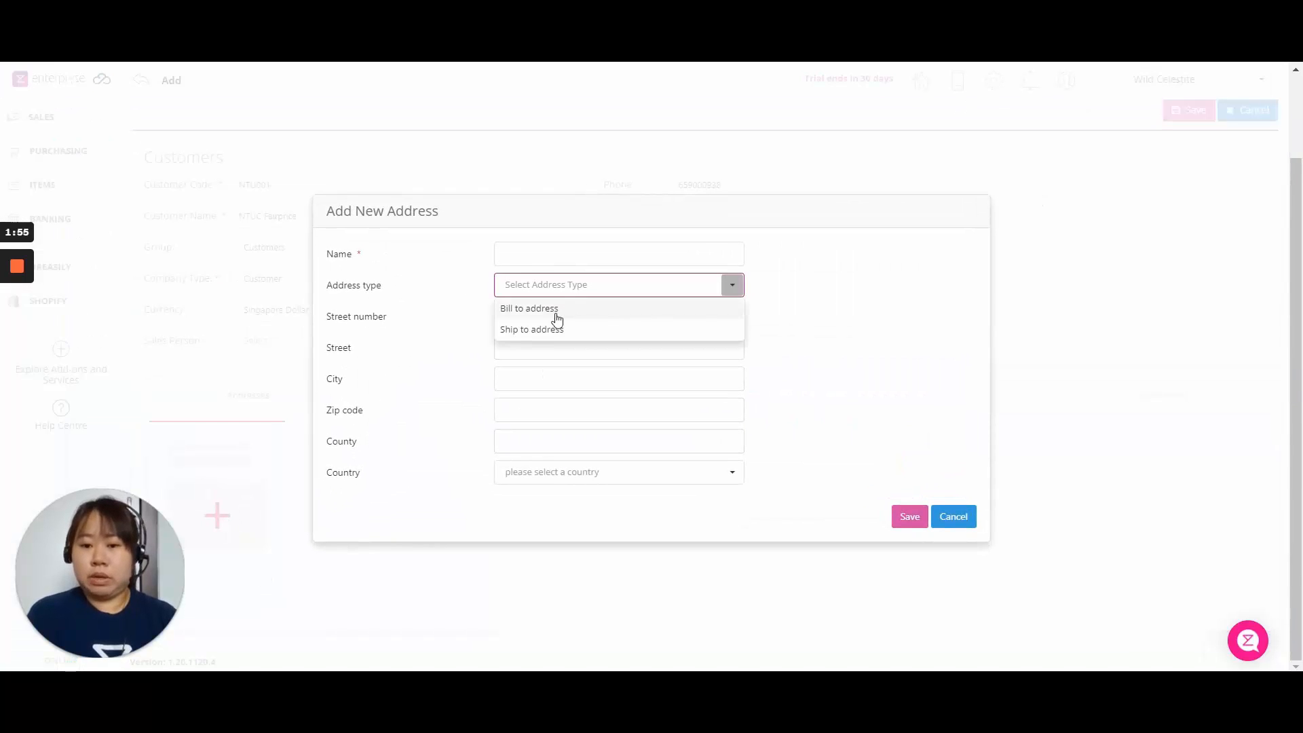
left_click(461, 349)
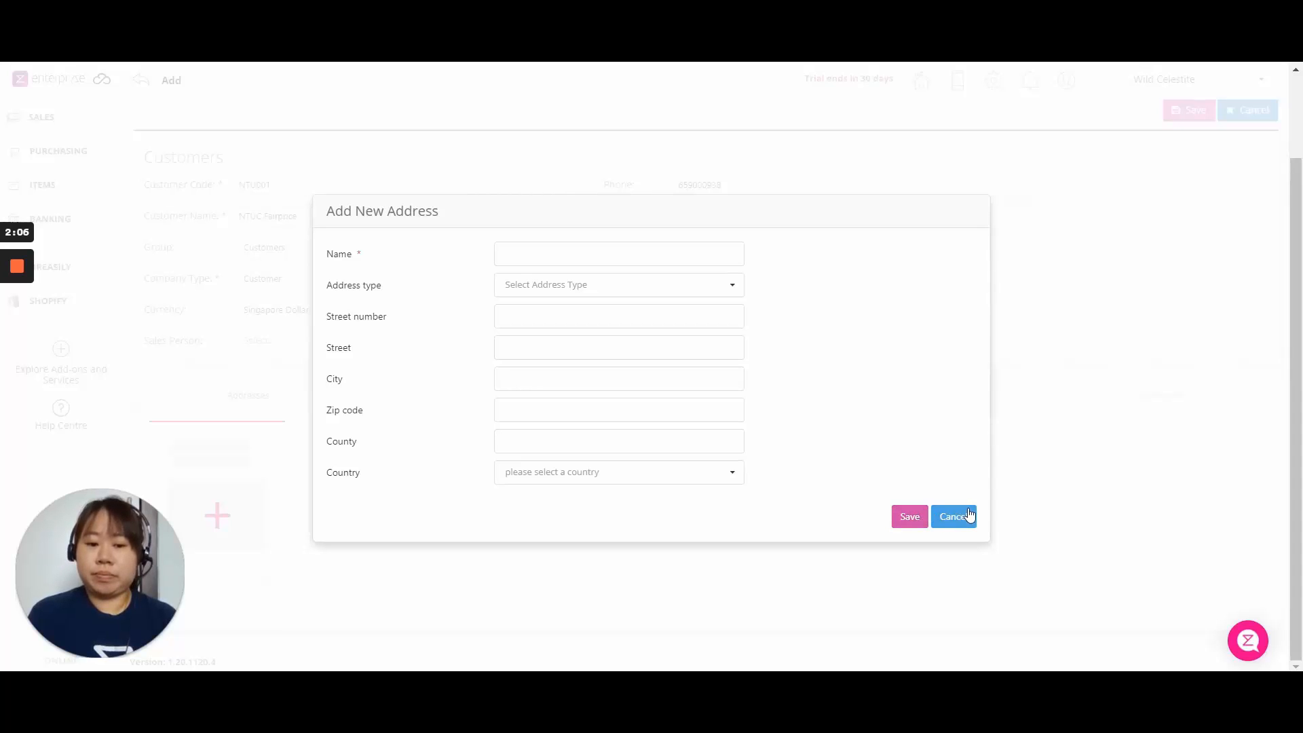
left_click(953, 517)
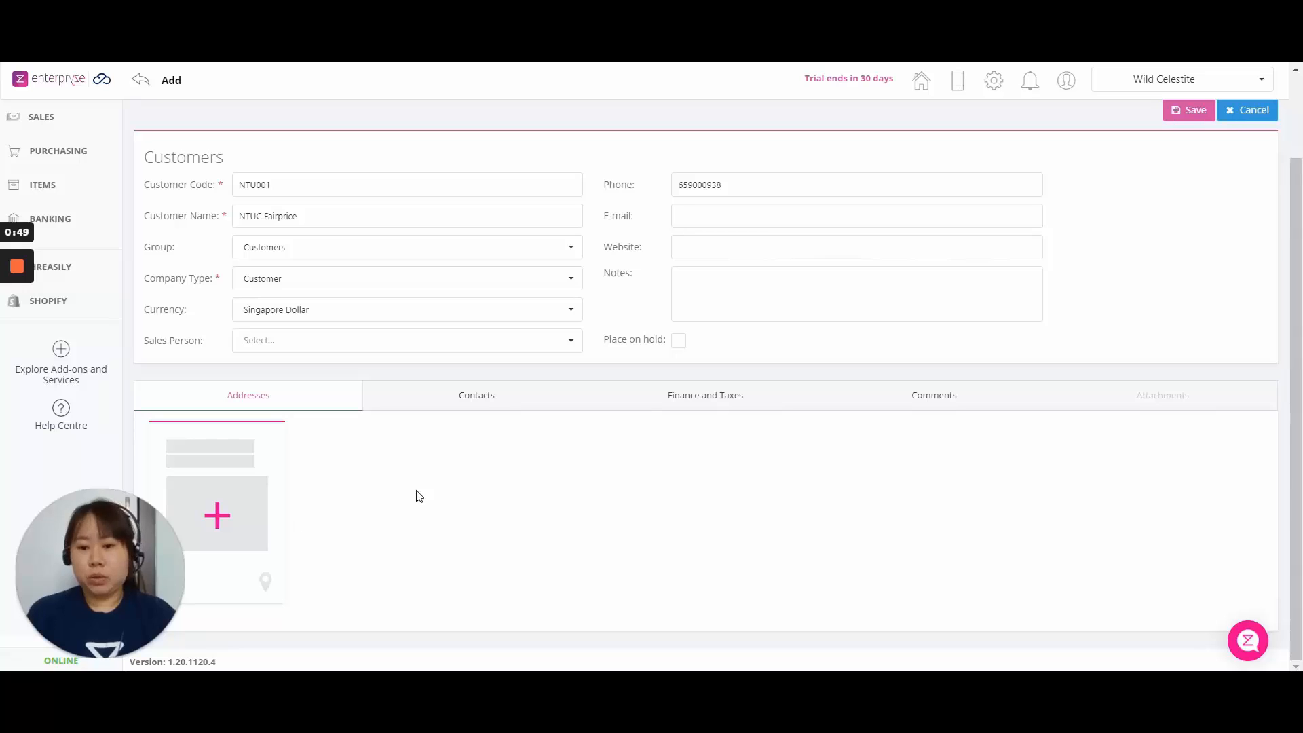
Add and save a contact with the person's full name, auto-filled first name and surname, and title Mr.
left_click(477, 397)
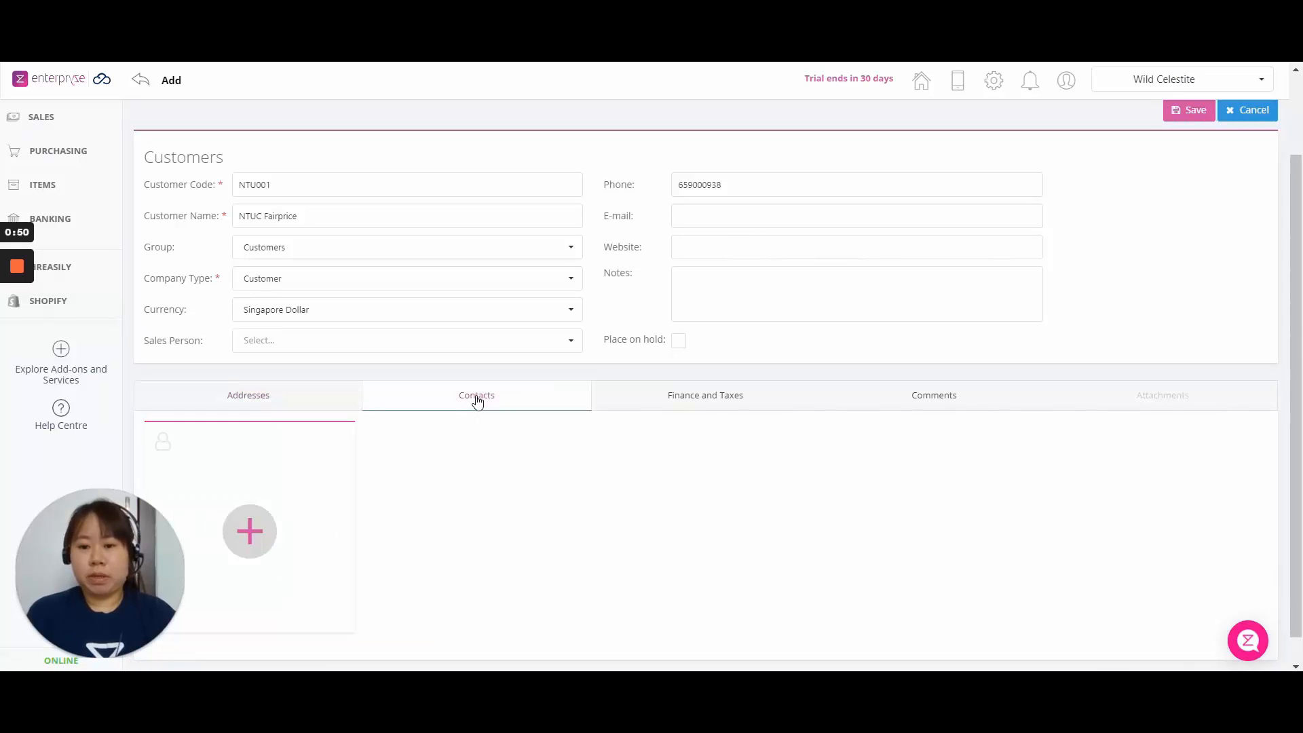
left_click(251, 532)
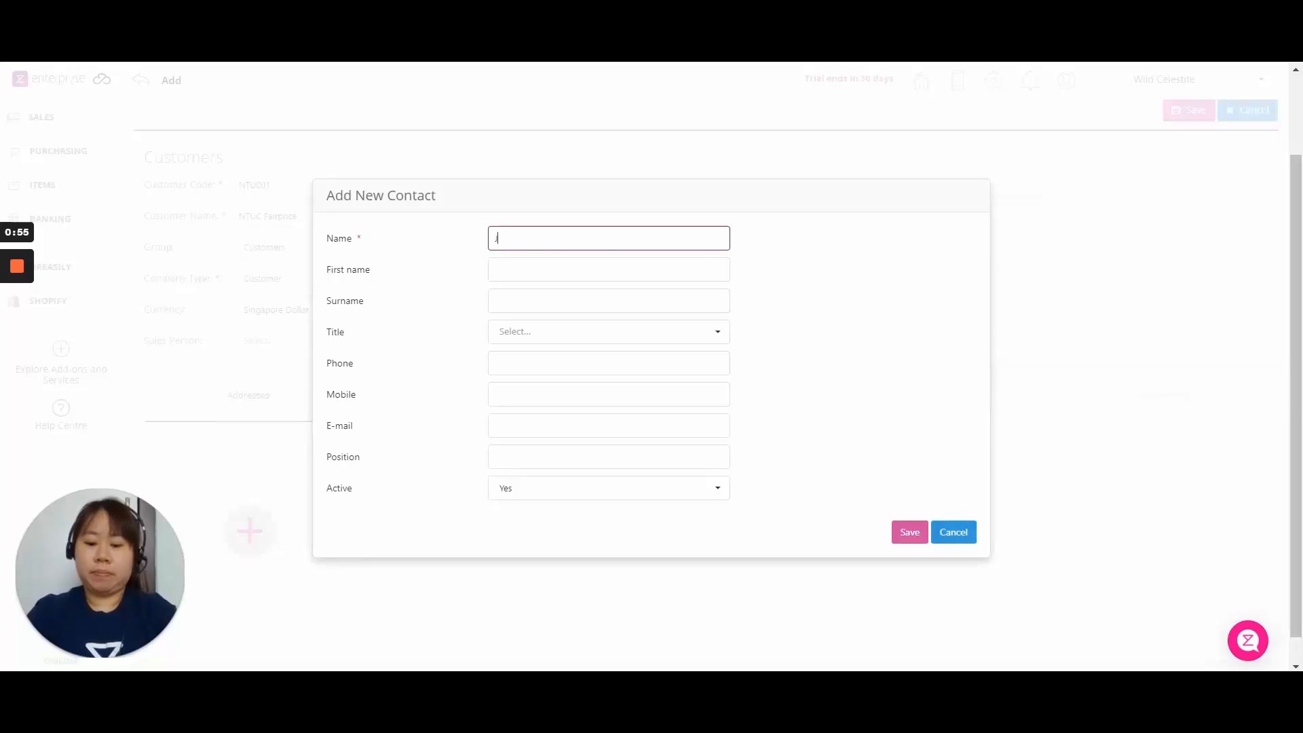
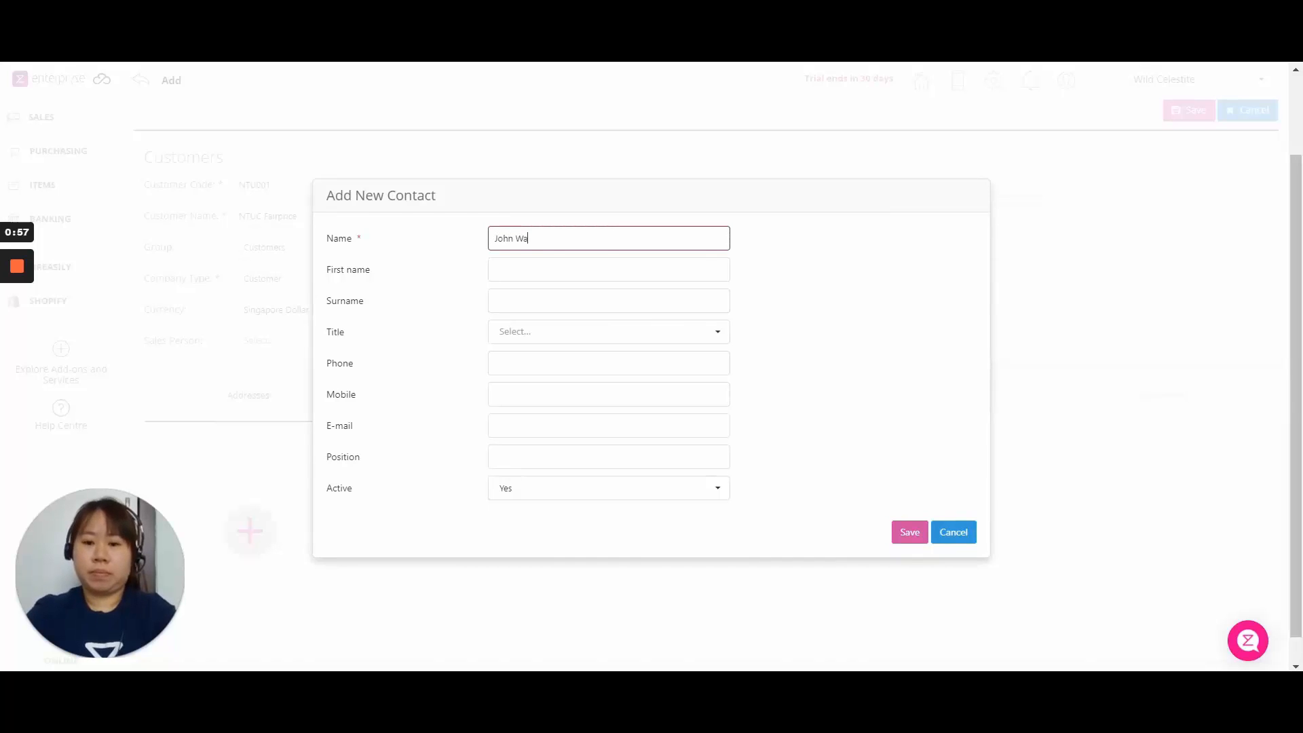
key("Tab")
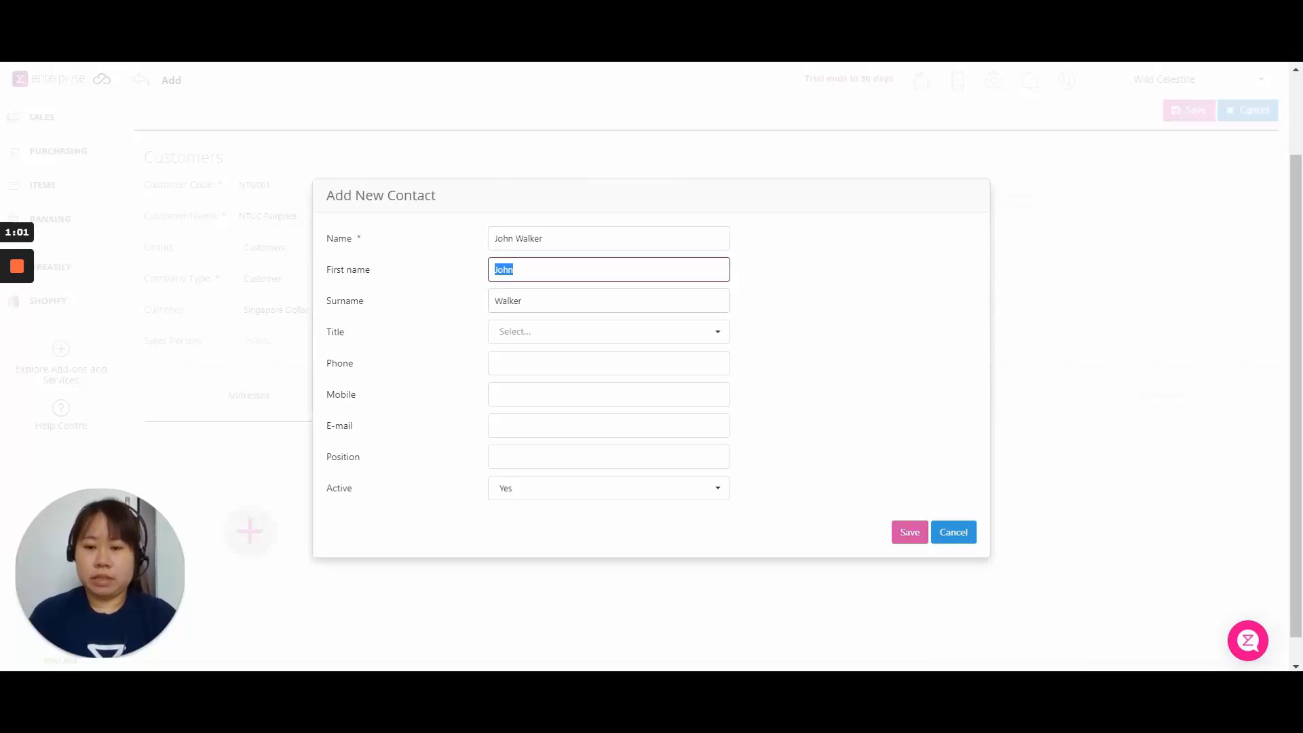
left_click(625, 331)
key("Down")
key("Return")
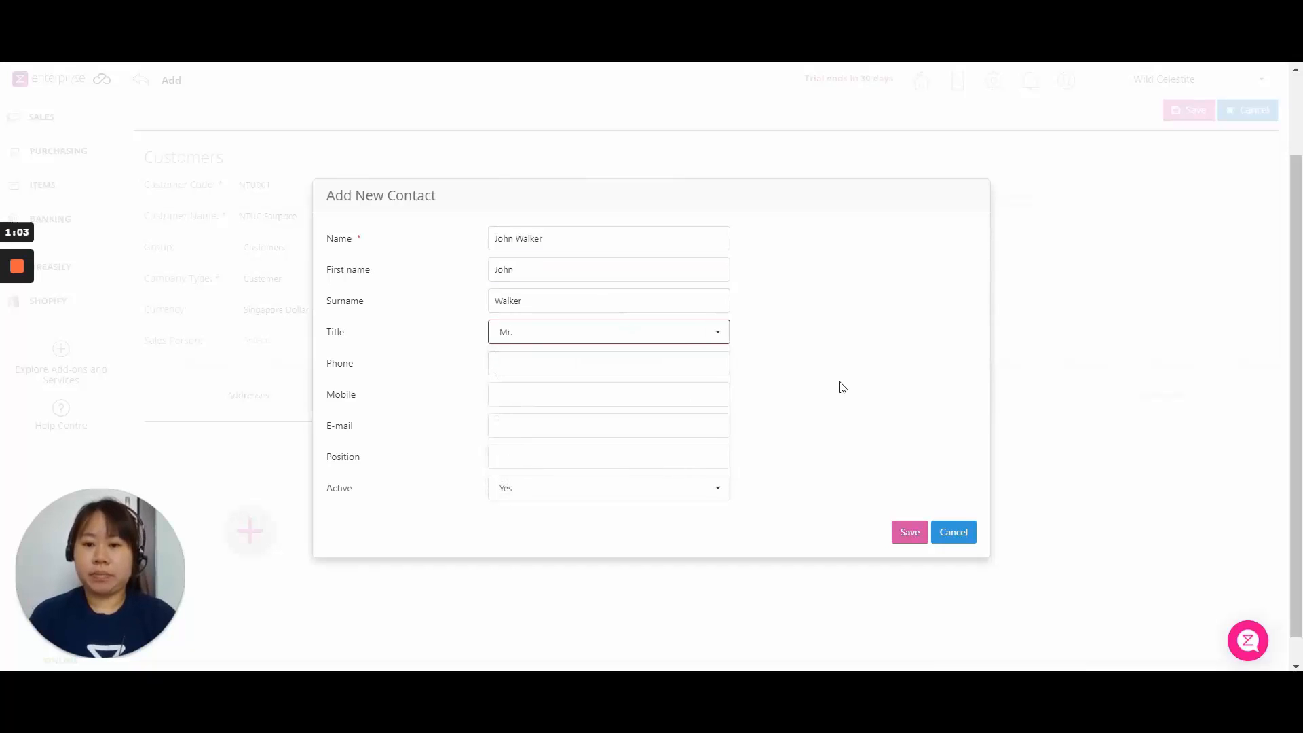
left_click(911, 536)
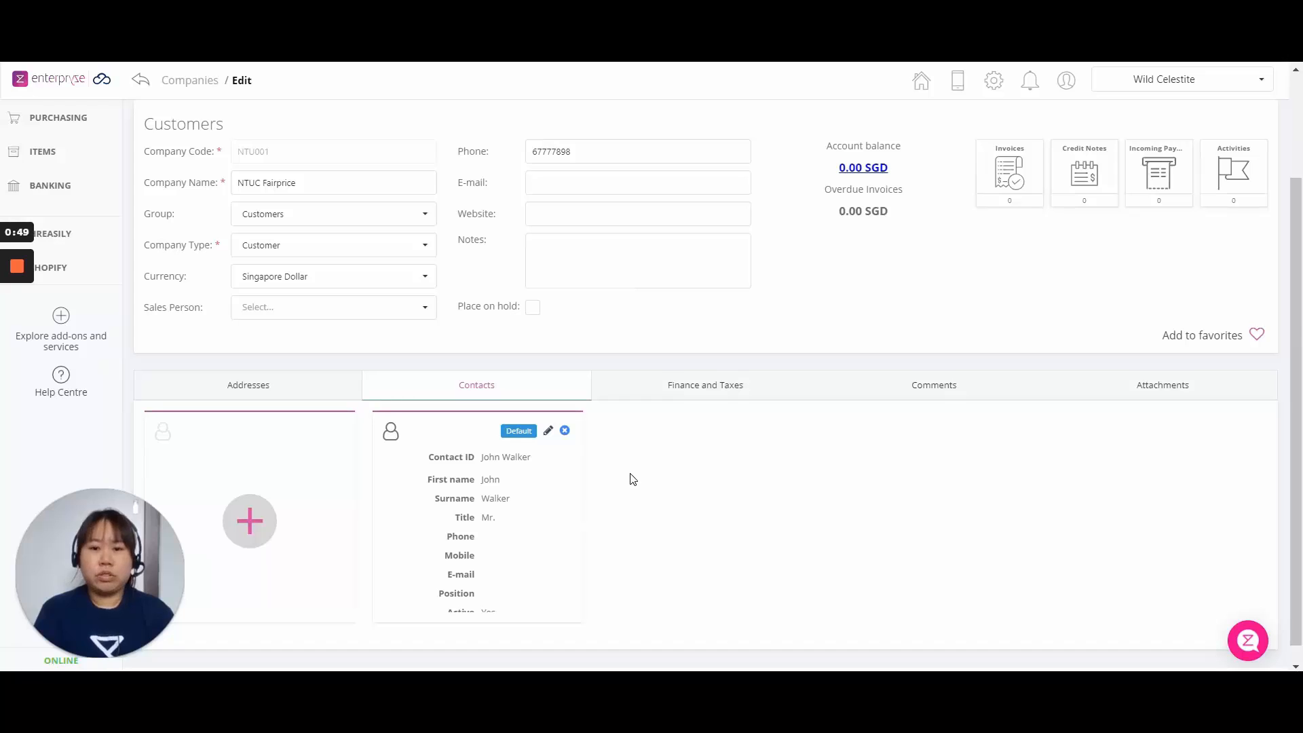
On the Finance and Taxes tab, keep 30 Days as the payment terms.
left_click(710, 385)
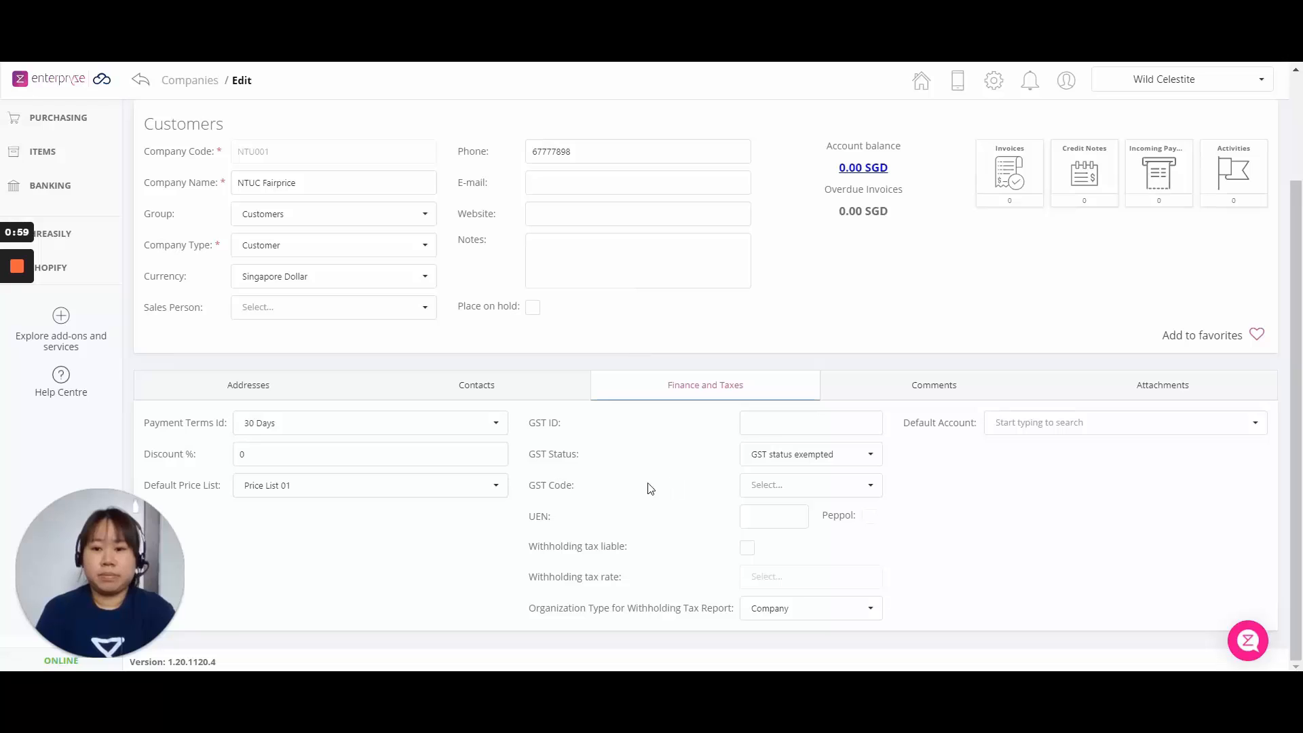
left_click(425, 417)
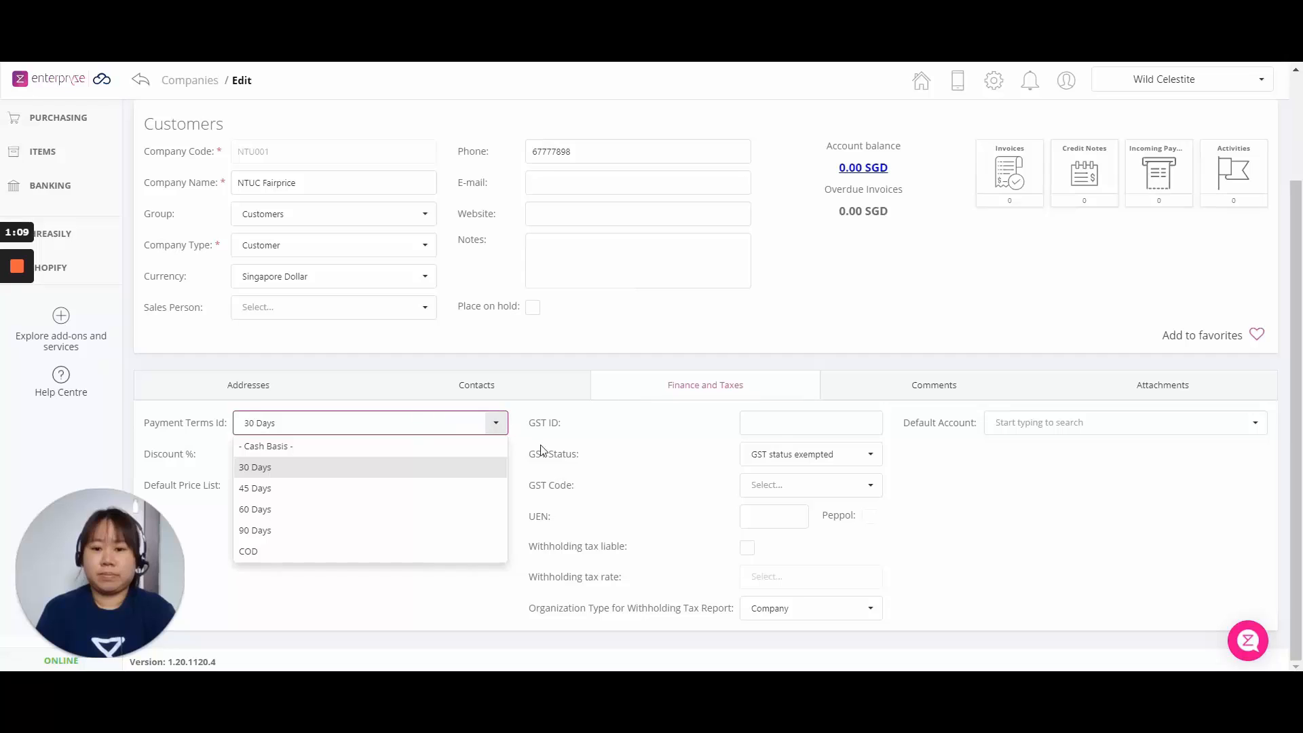
left_click(613, 519)
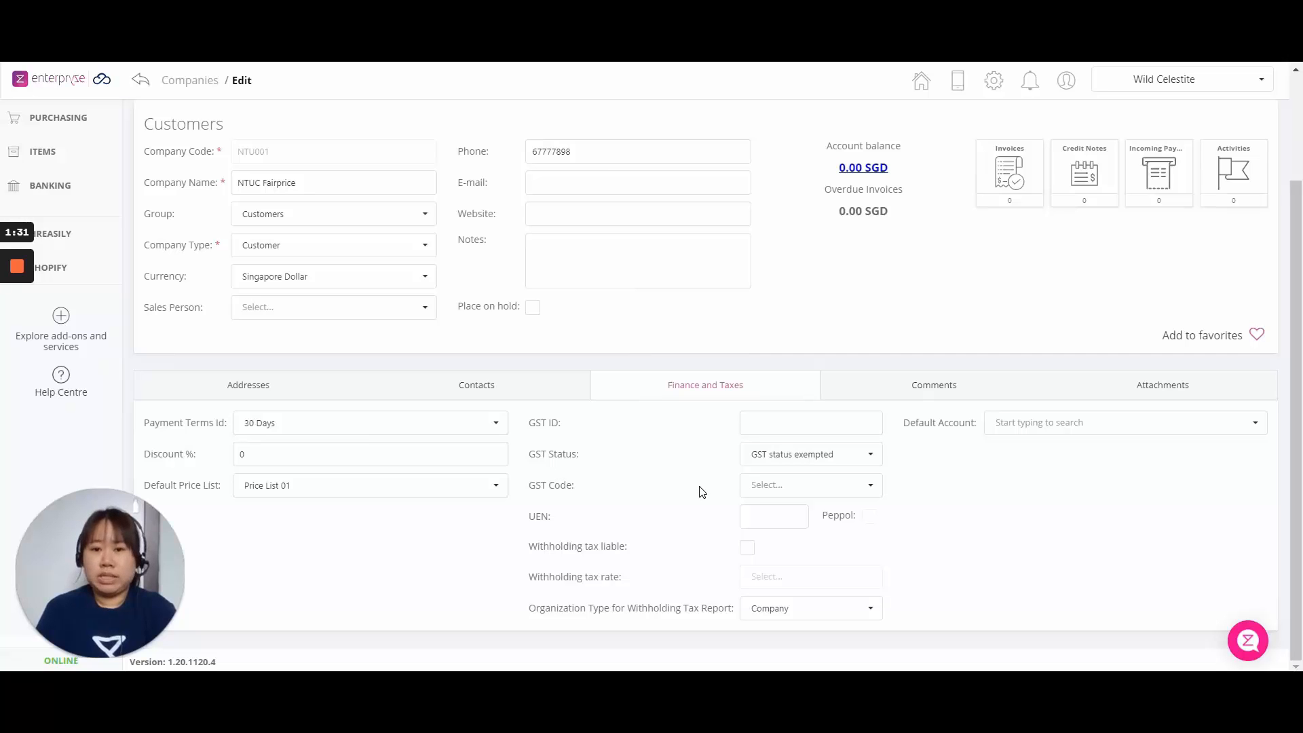
scroll(703, 501, "up", 2)
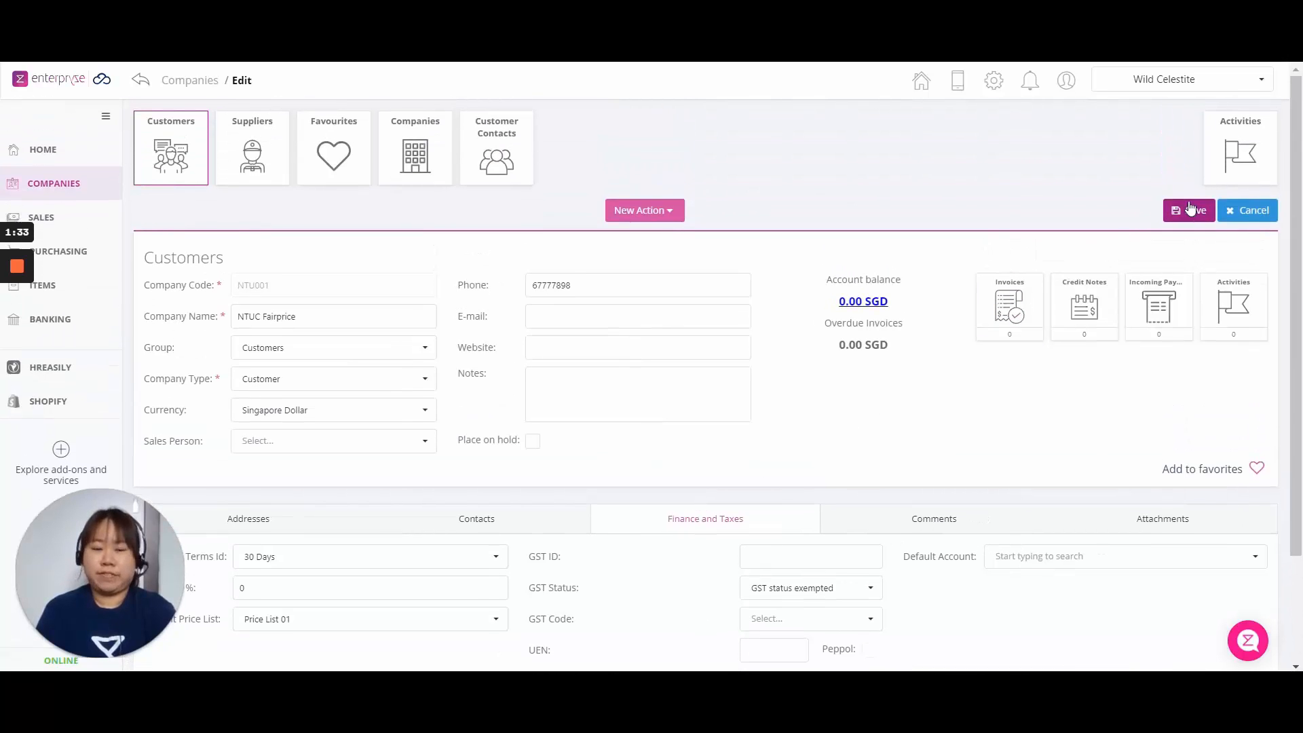
Save the customer record and scroll through the details page's account balance charts.
left_click(1186, 212)
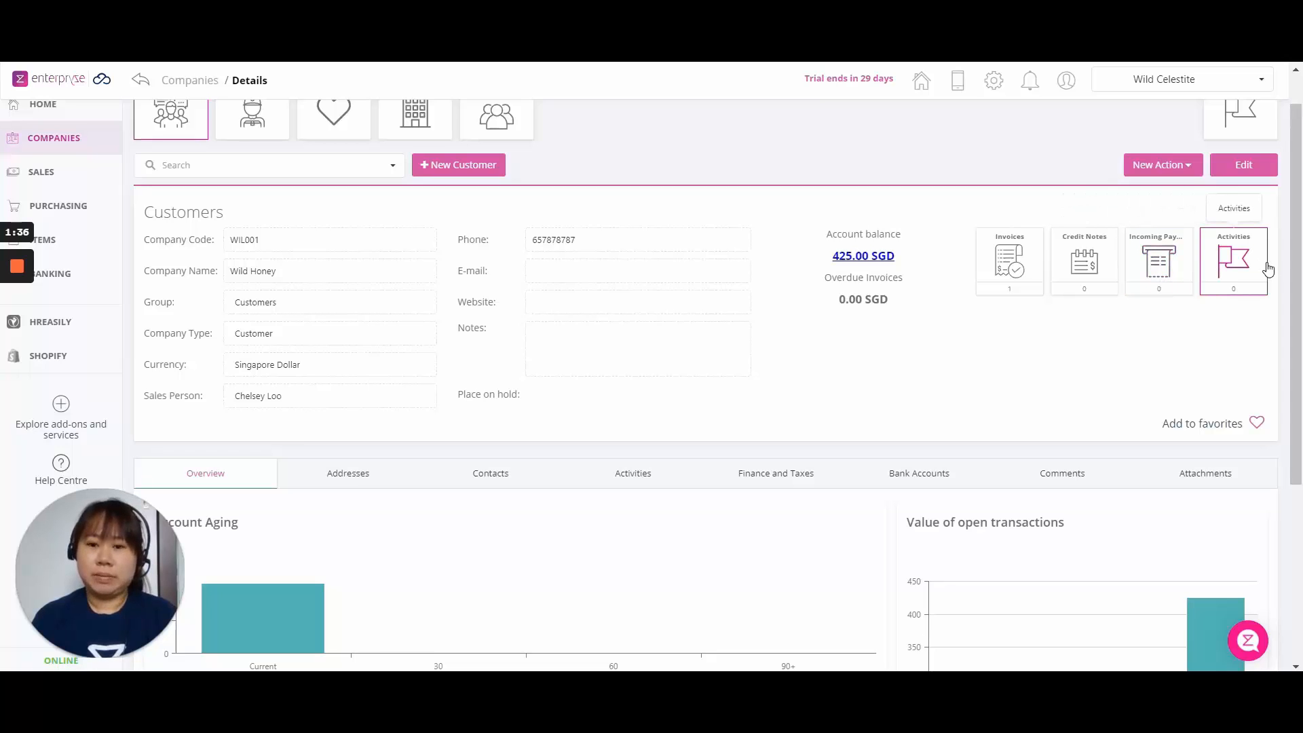
scroll(829, 399, "down", 1)
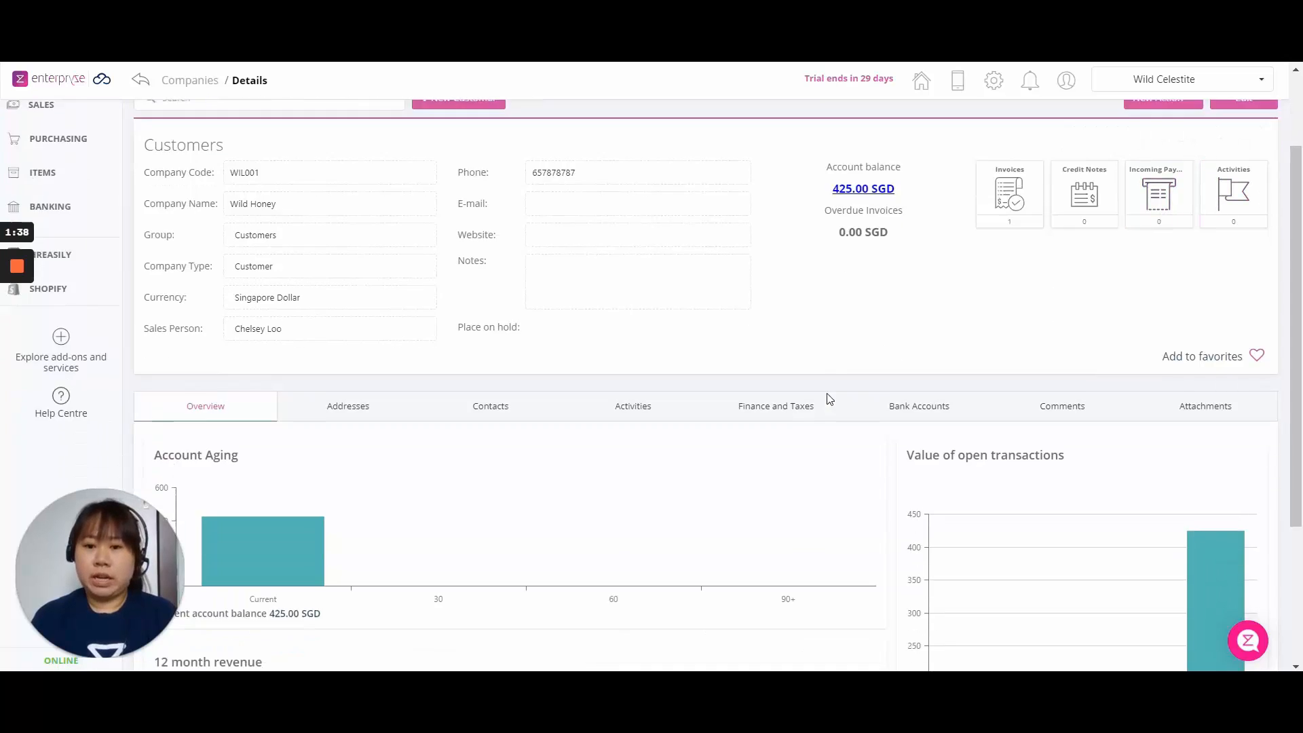
scroll(830, 399, "down", 3)
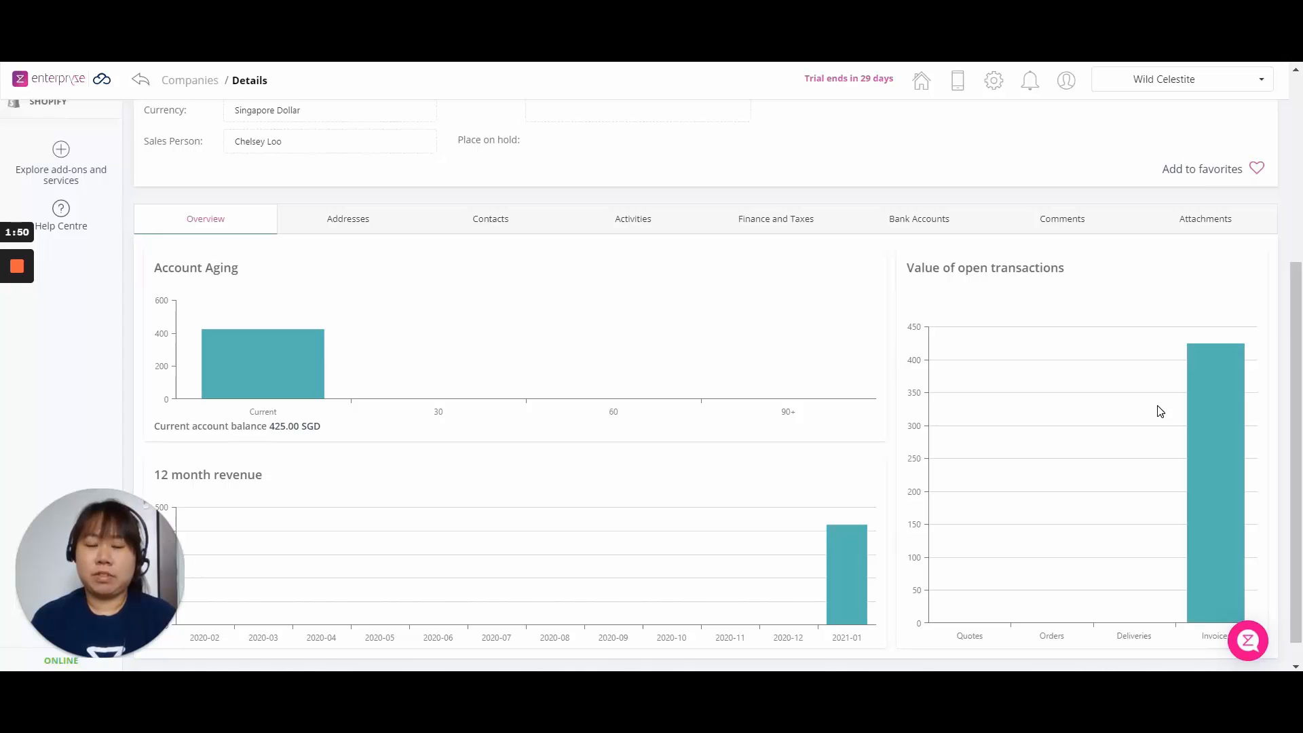
scroll(1147, 434, "up", 5)
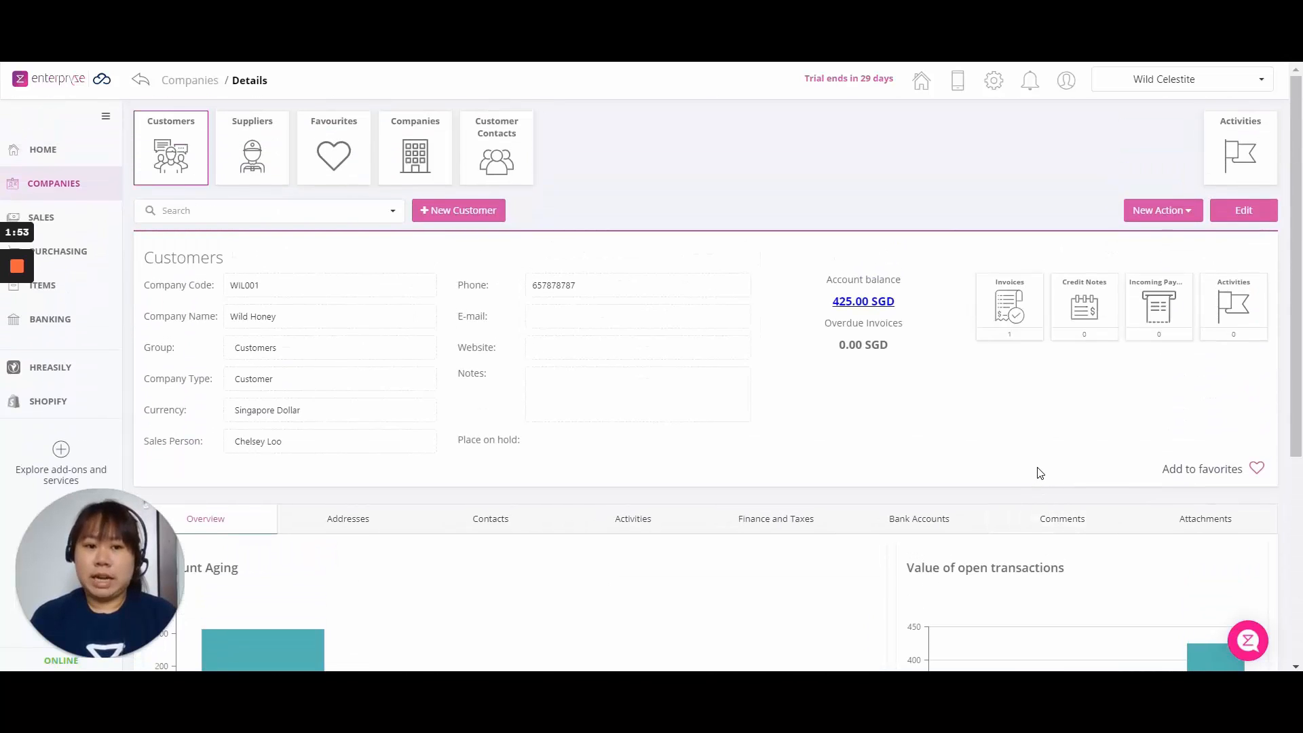
left_click(1174, 217)
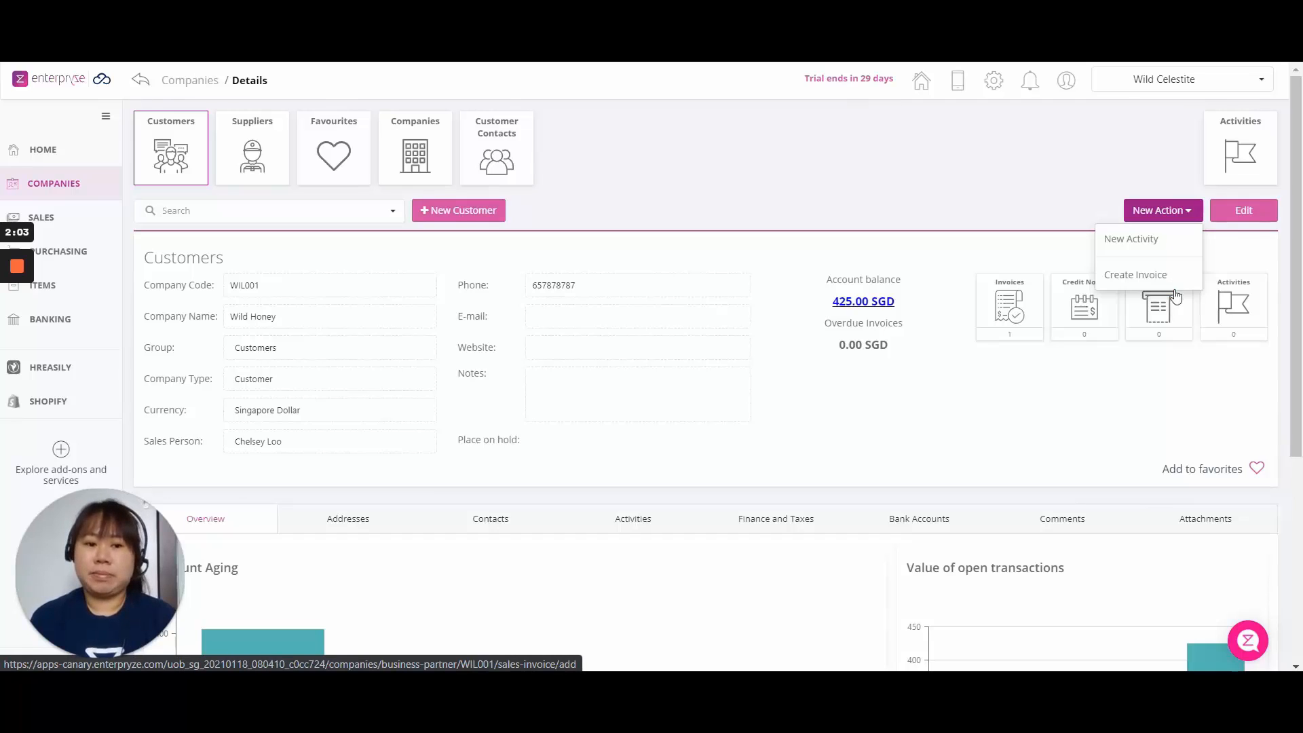
left_click(1205, 399)
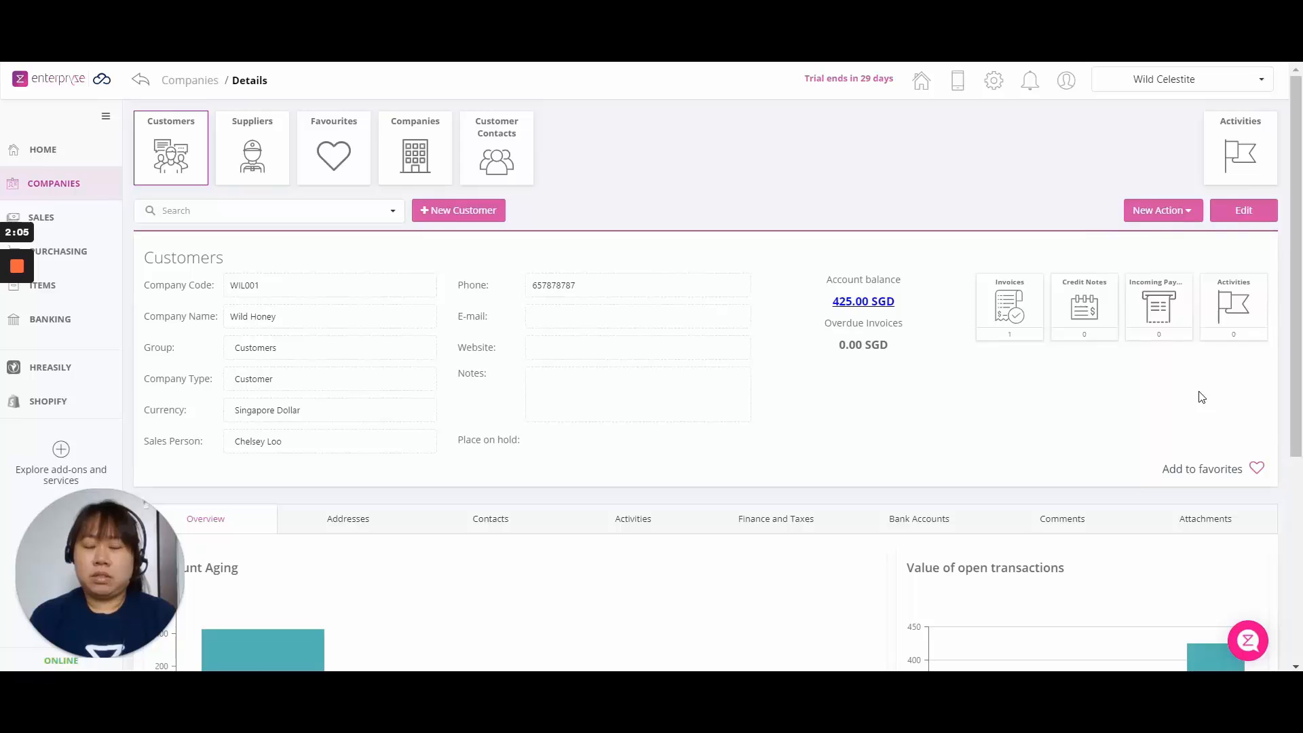